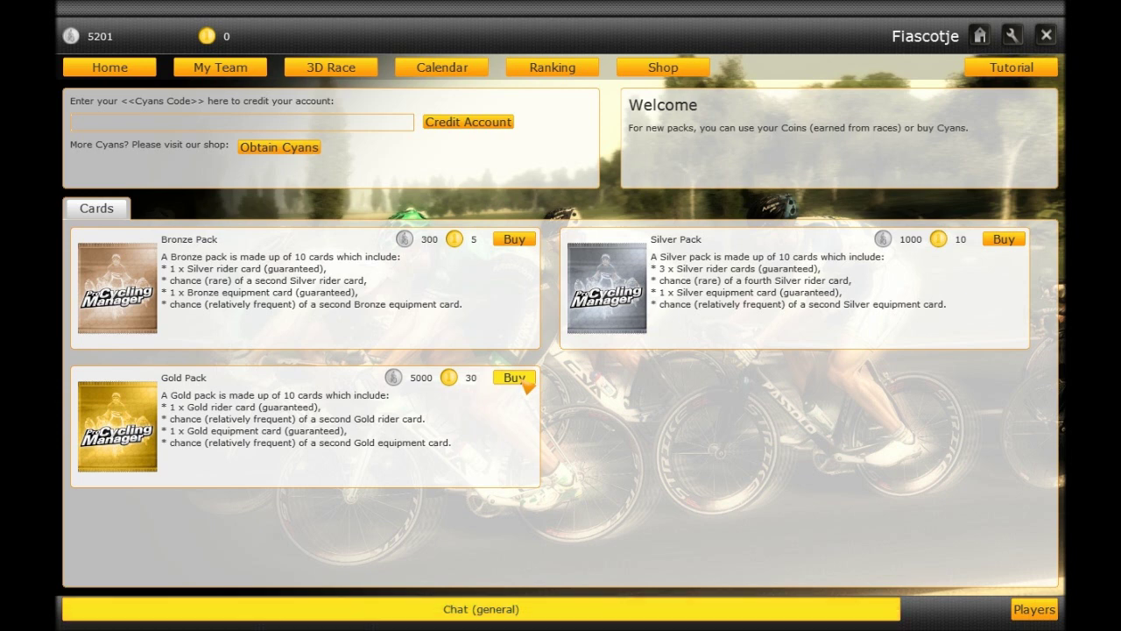
# Buy the Gold pack from the Armada Store for 5000 coins
pyautogui.click(516, 378)
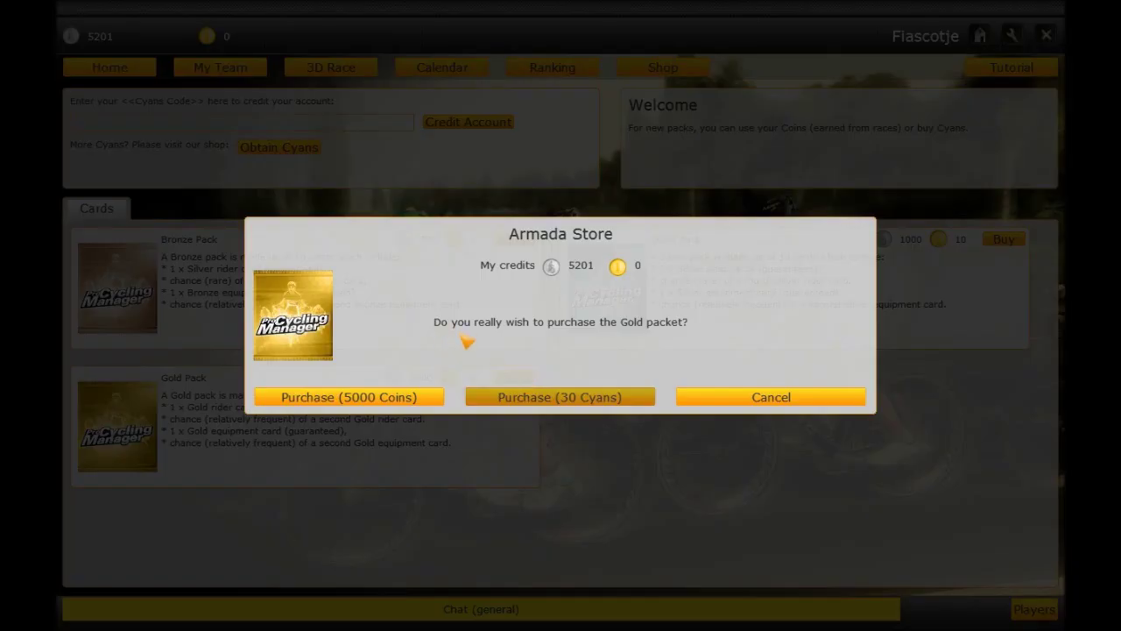
pyautogui.click(383, 399)
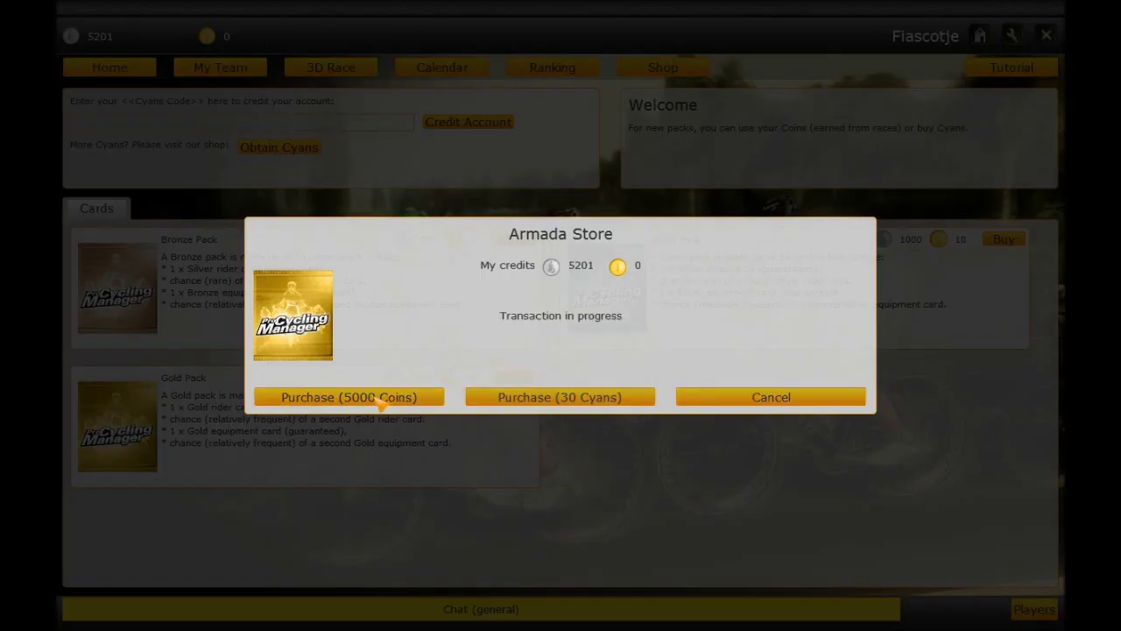
# Flip five Gold pack cards, revealing Zogg, Kruopis, Vinokourov, Nibali and a Light-Gold frame
pyautogui.click(394, 340)
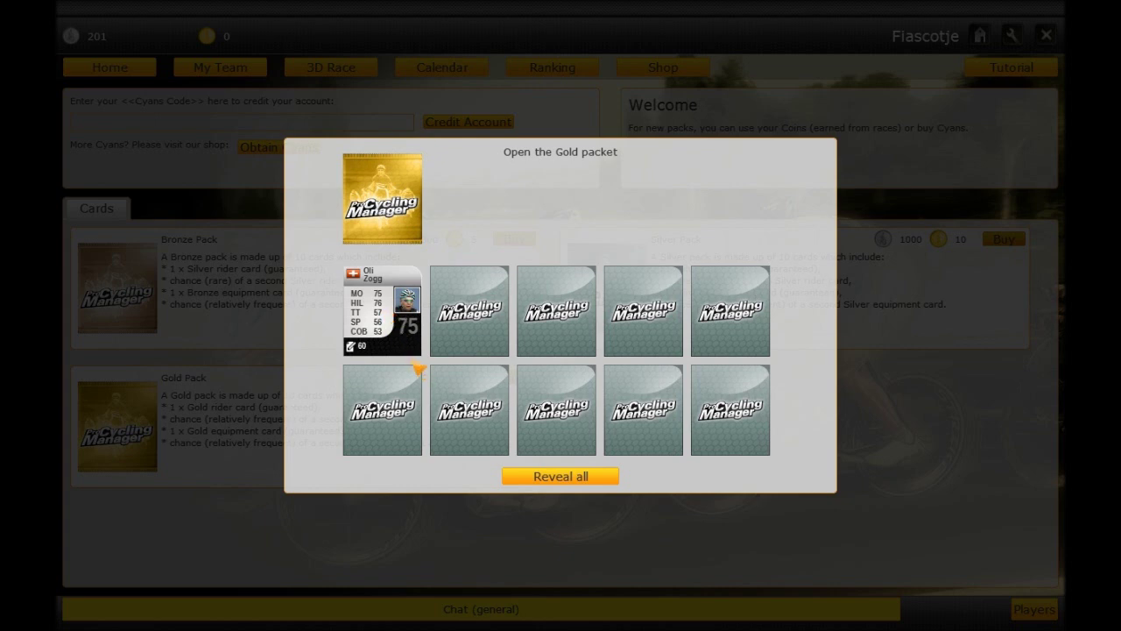
pyautogui.click(408, 428)
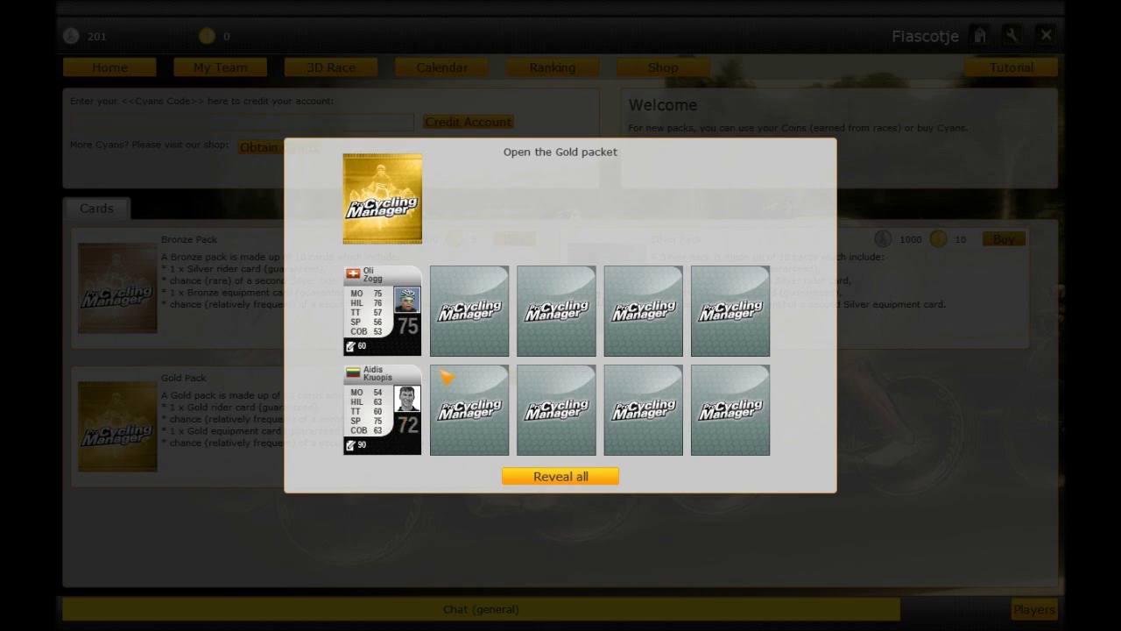
pyautogui.click(469, 294)
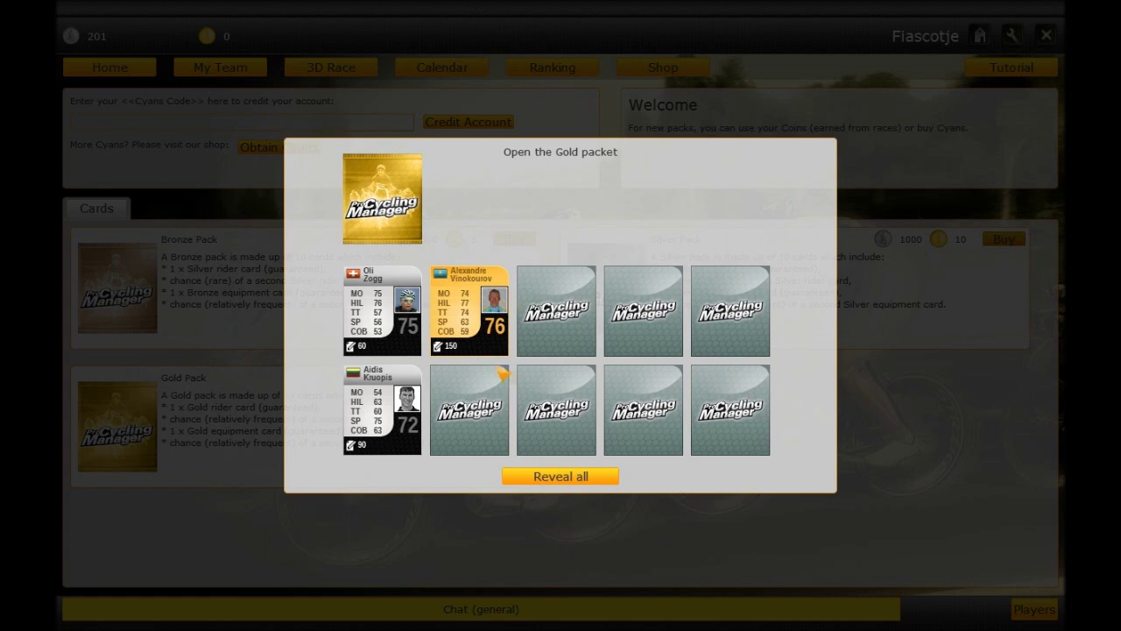
pyautogui.click(473, 425)
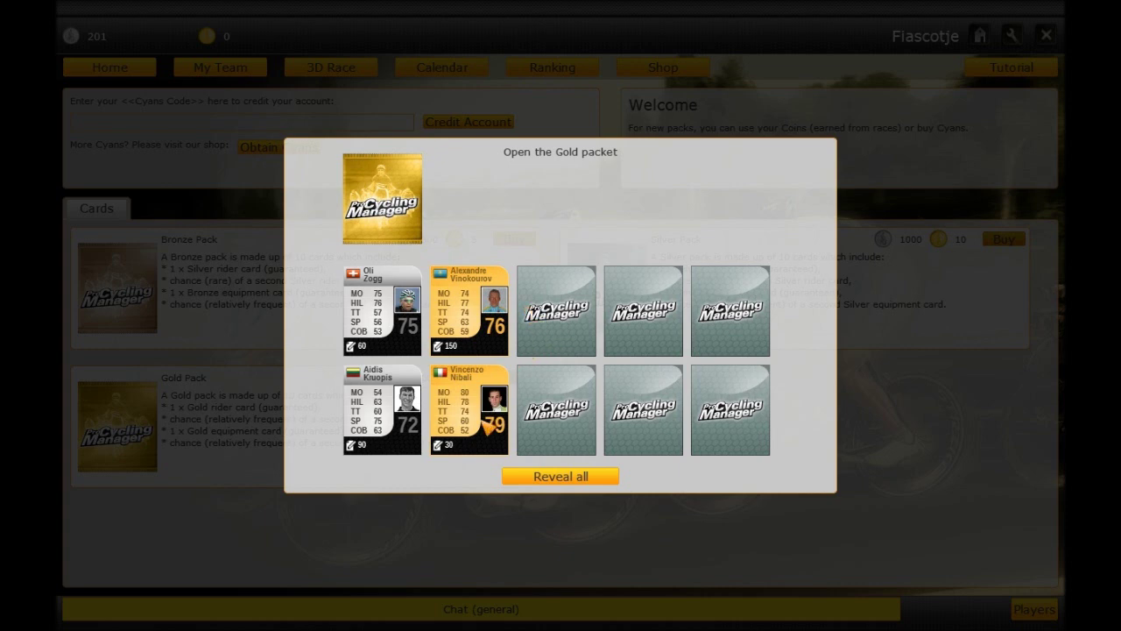
pyautogui.click(545, 347)
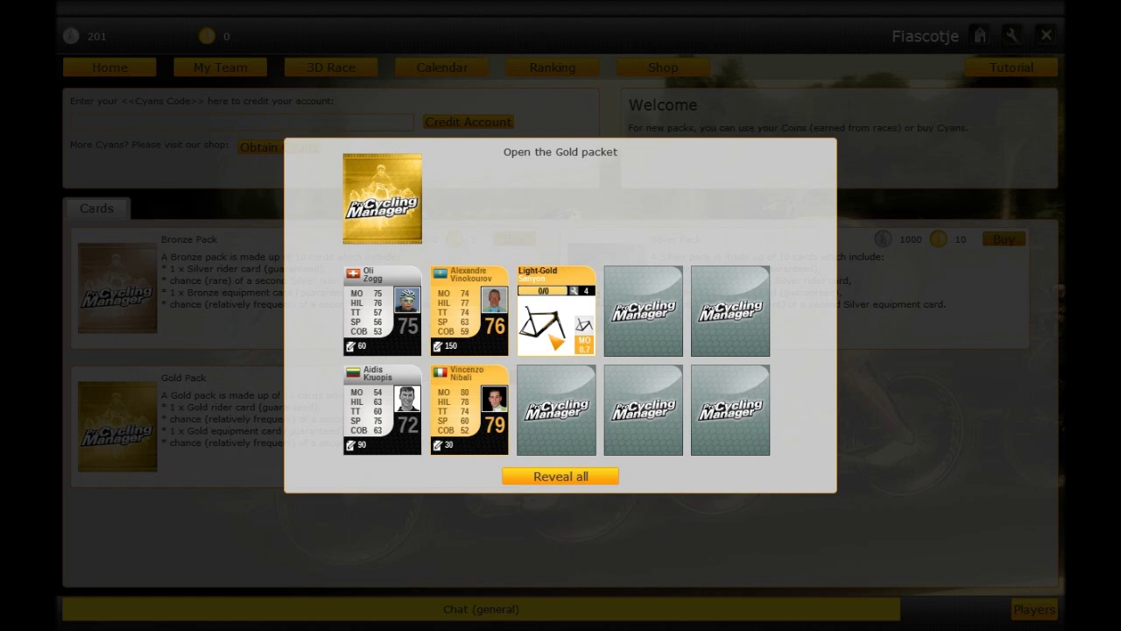
# Reveal the last five cards (Chucchi, Baugnies, Aero 1 wheels, Dehaes, Tsatevich) and close the pack
pyautogui.click(582, 424)
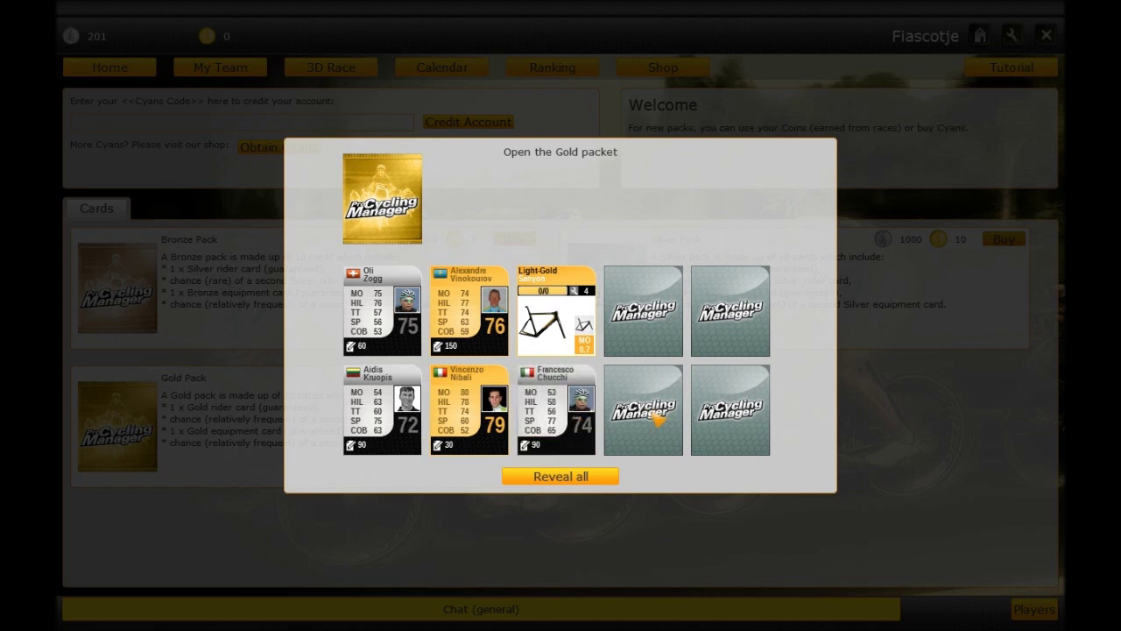
pyautogui.click(659, 419)
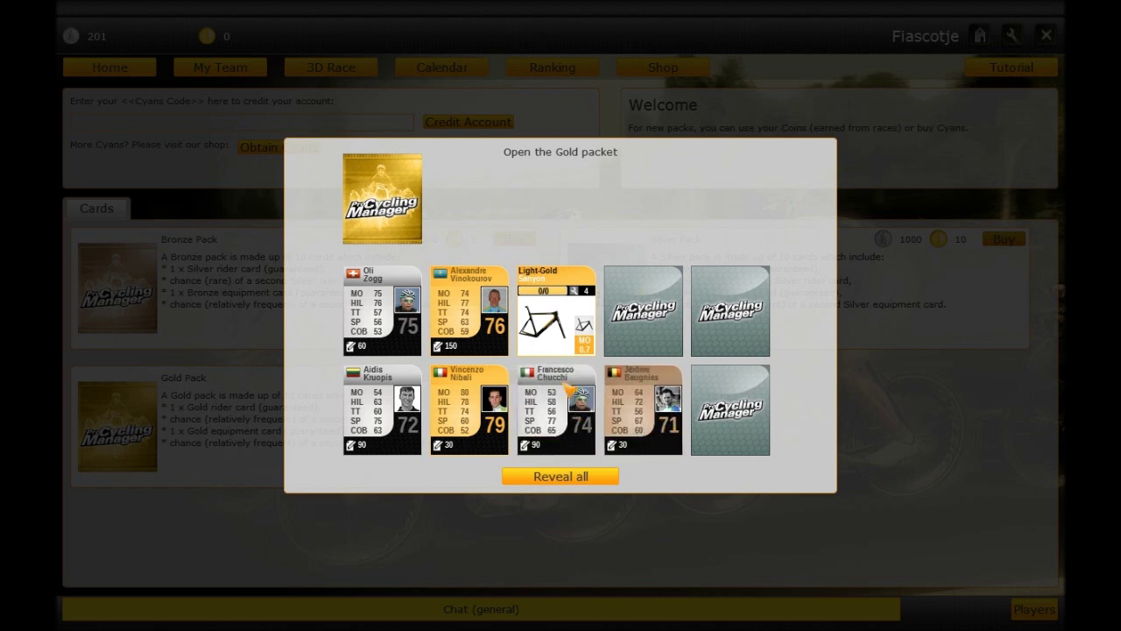
pyautogui.click(648, 328)
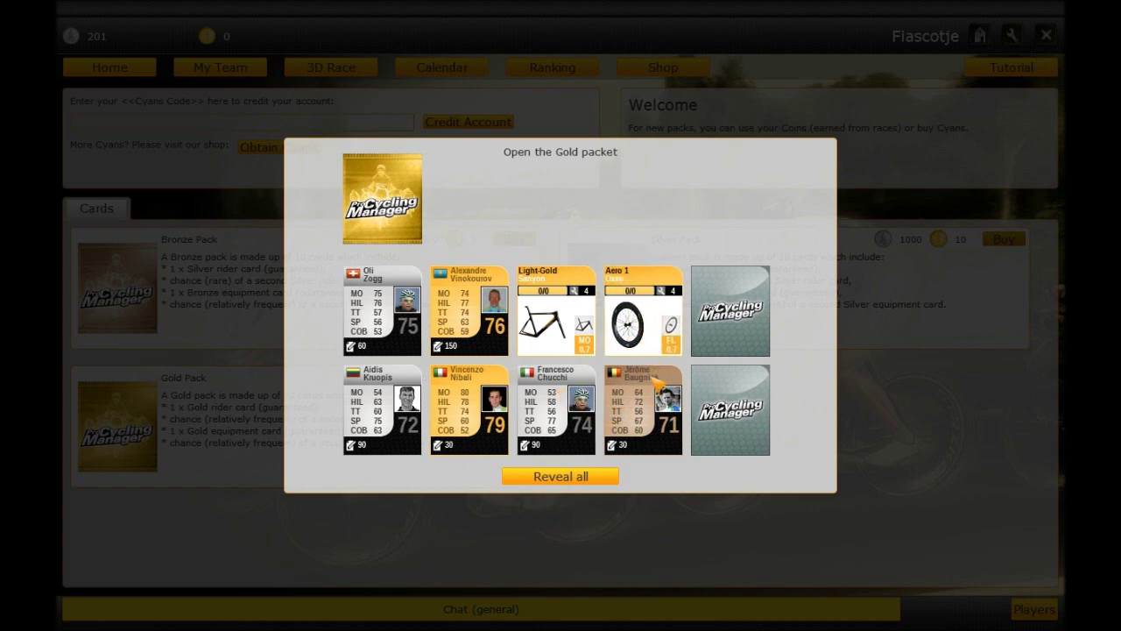
pyautogui.click(727, 337)
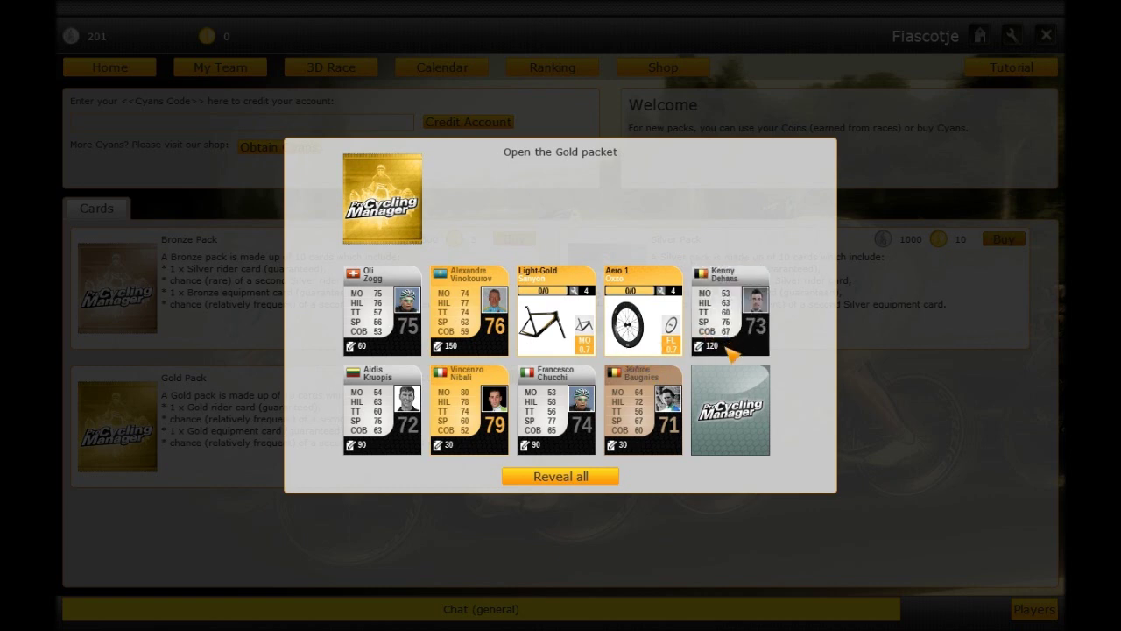
pyautogui.click(731, 403)
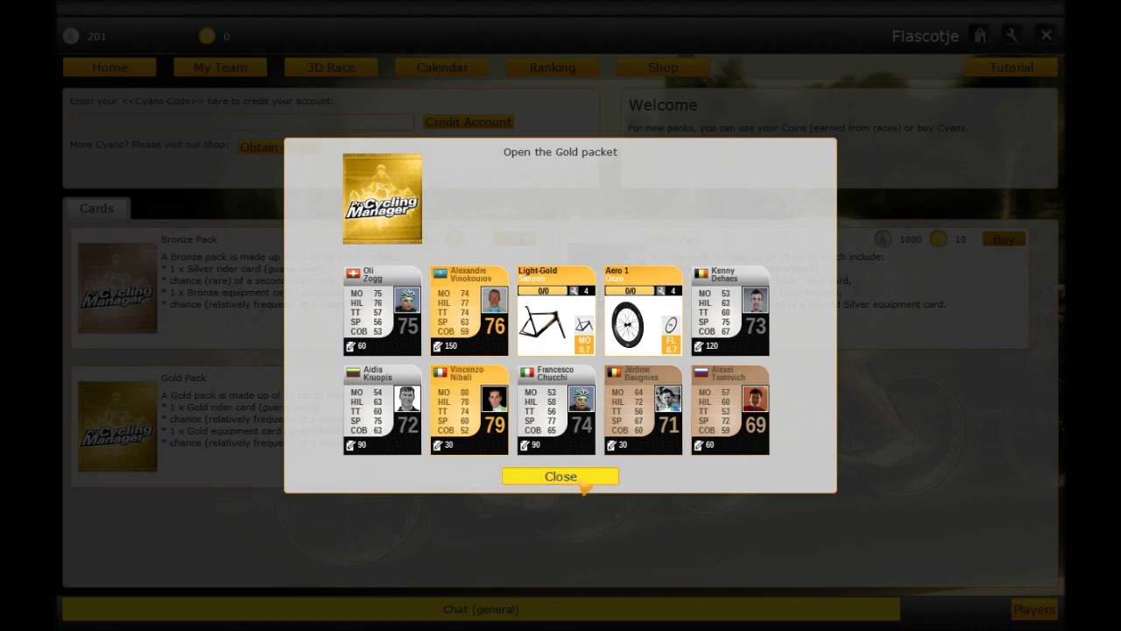
pyautogui.click(561, 477)
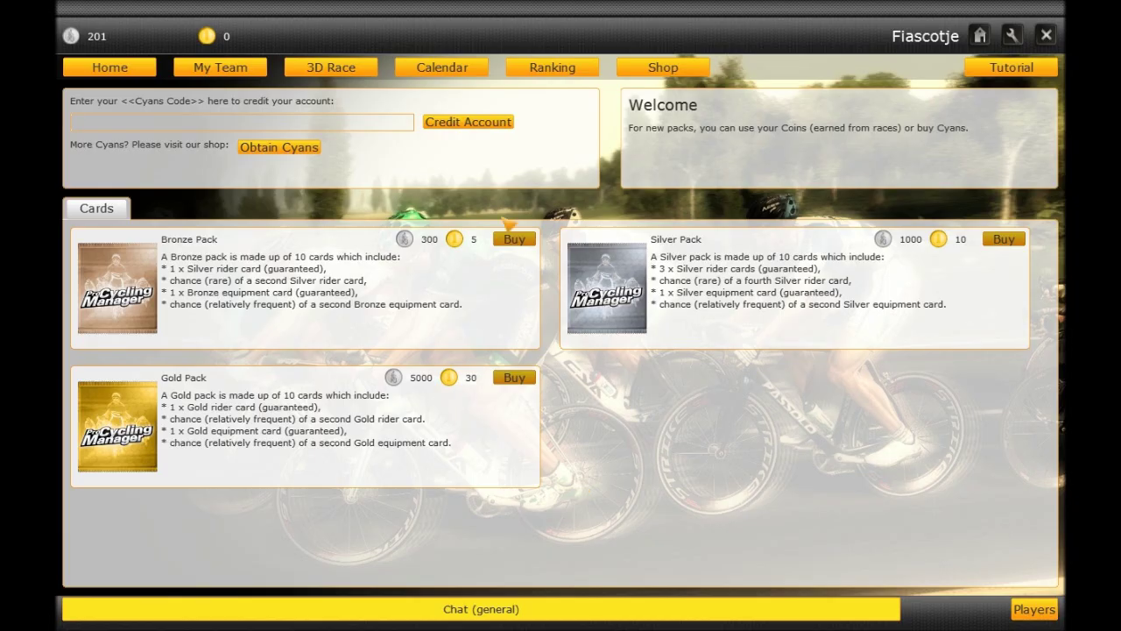
# Open My Team's Riders collection and view Nibali's and Vinokourov's full stats
pyautogui.click(220, 68)
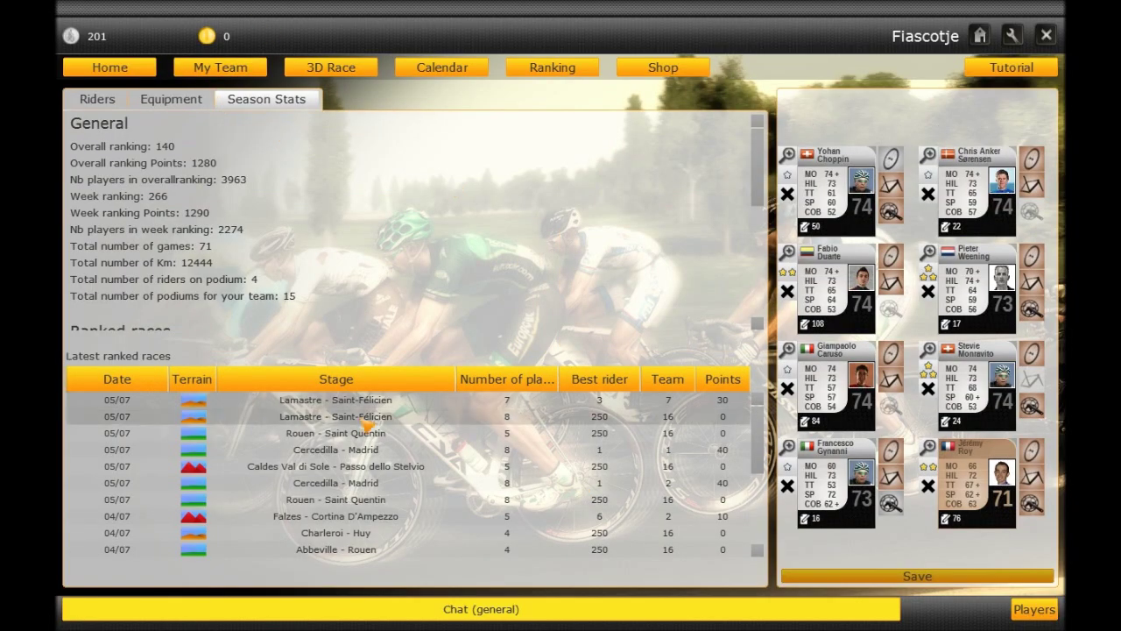
pyautogui.click(97, 99)
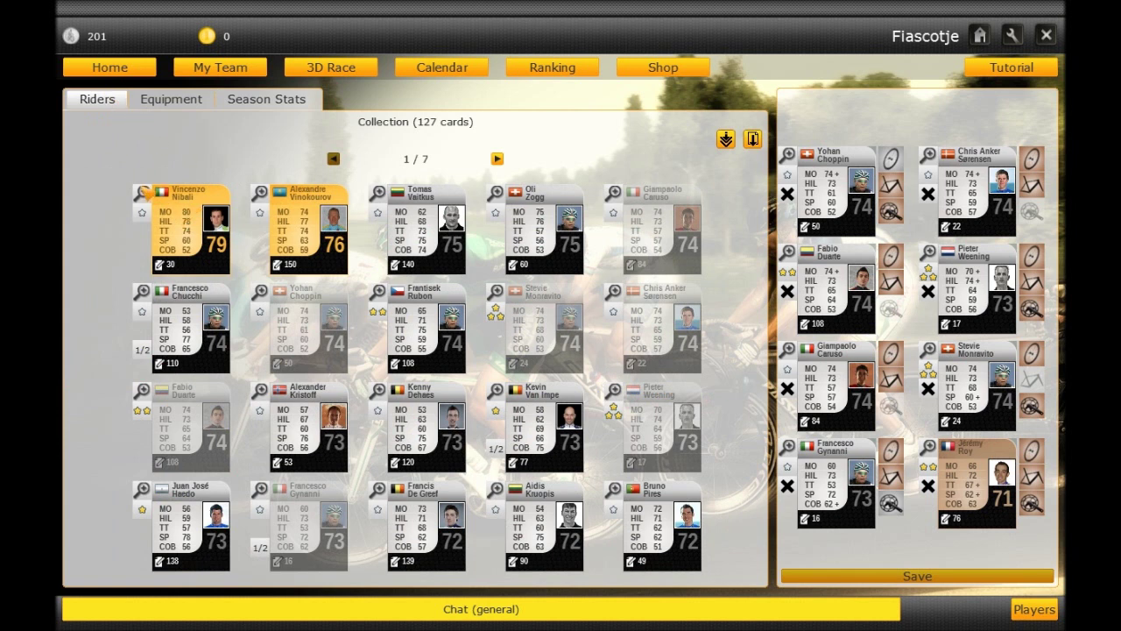
pyautogui.click(143, 192)
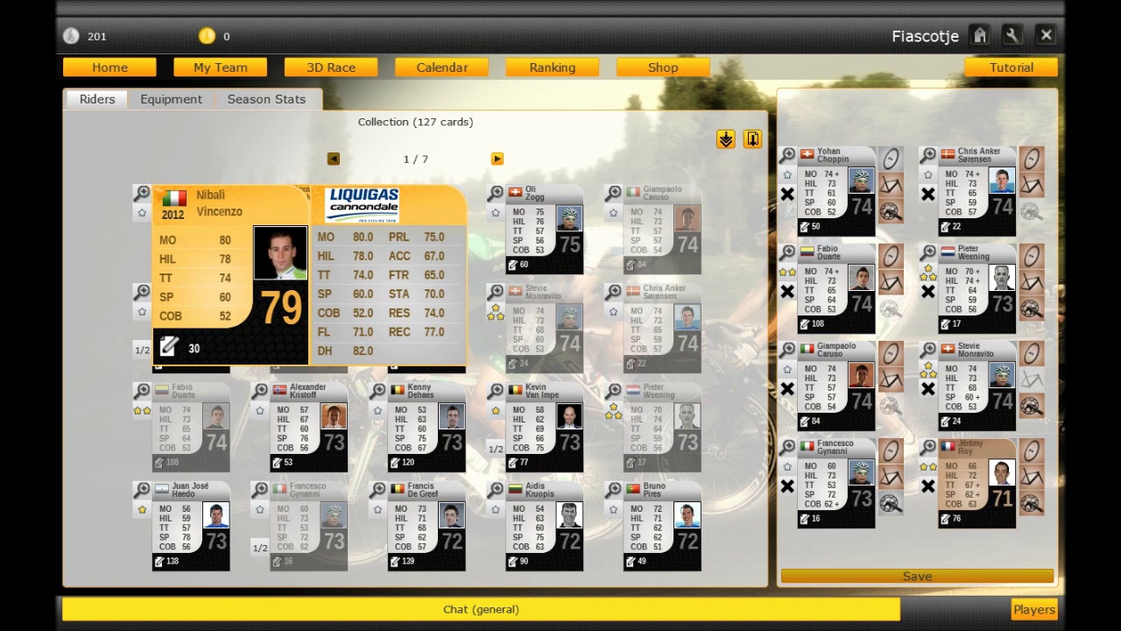
pyautogui.click(146, 191)
pyautogui.click(260, 192)
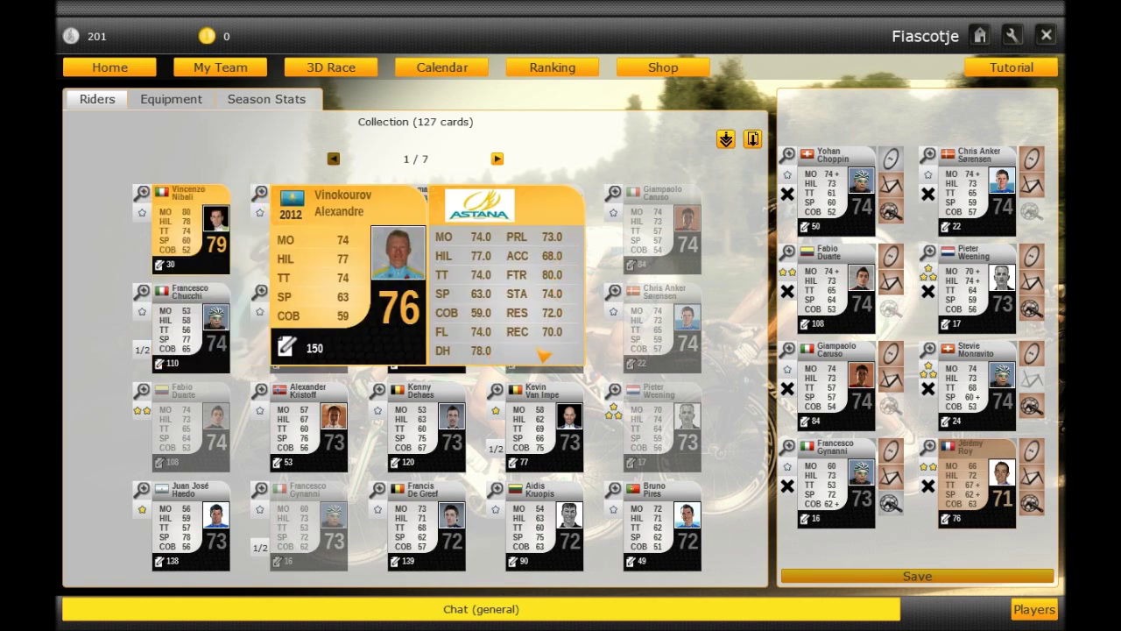
pyautogui.click(260, 191)
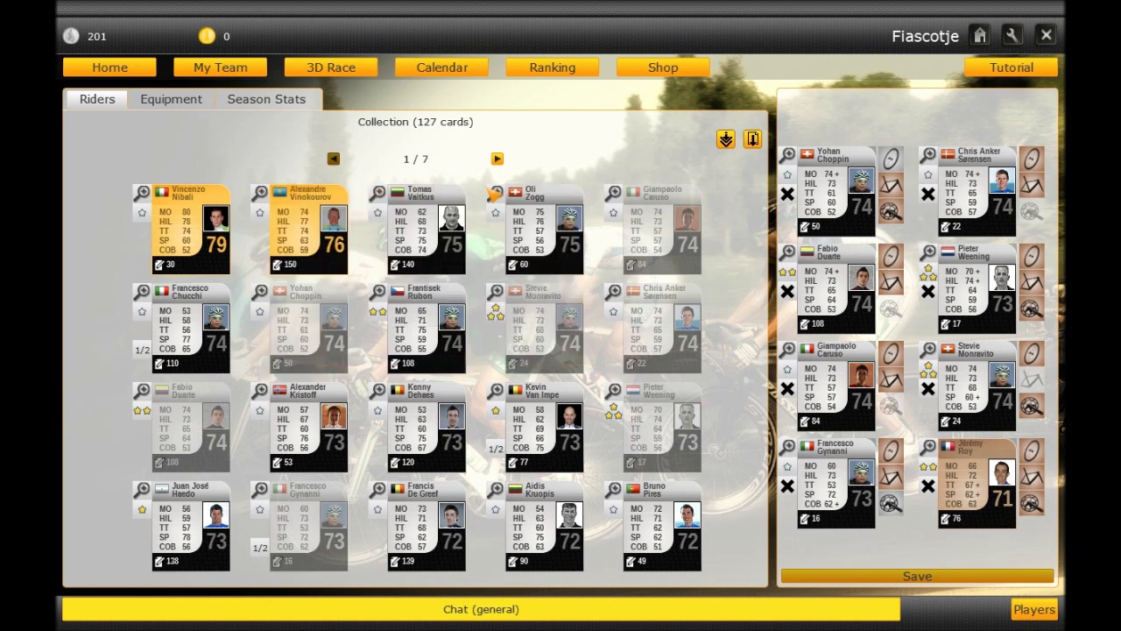
# Check Zogg's full stats, then put Vinokourov into Jérémy Roy's lineup spot
pyautogui.click(496, 192)
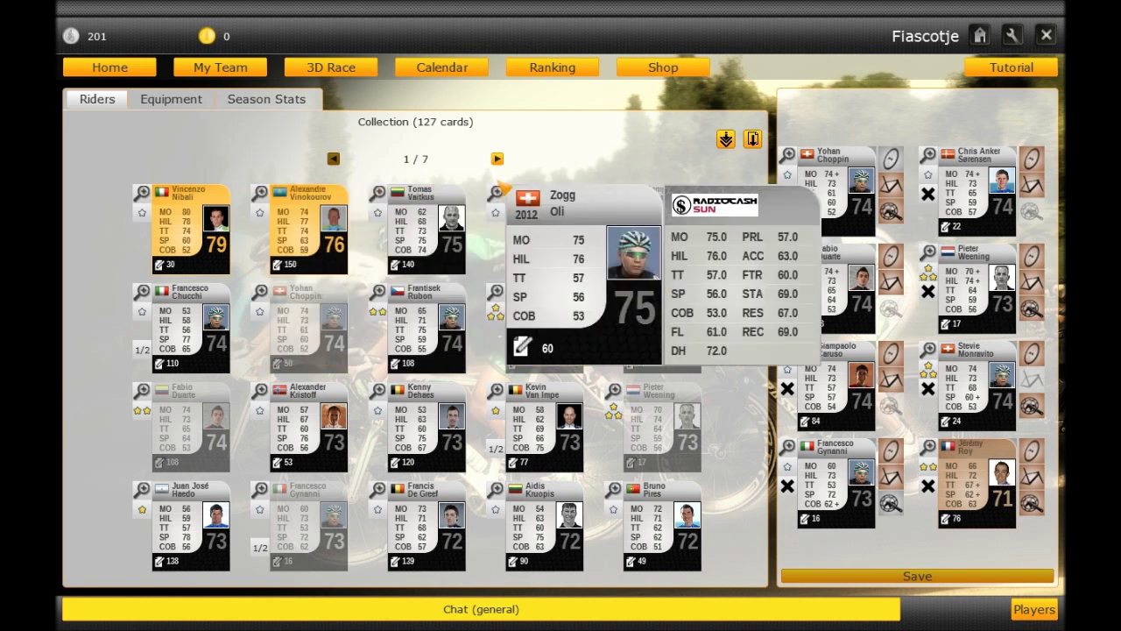
pyautogui.click(498, 192)
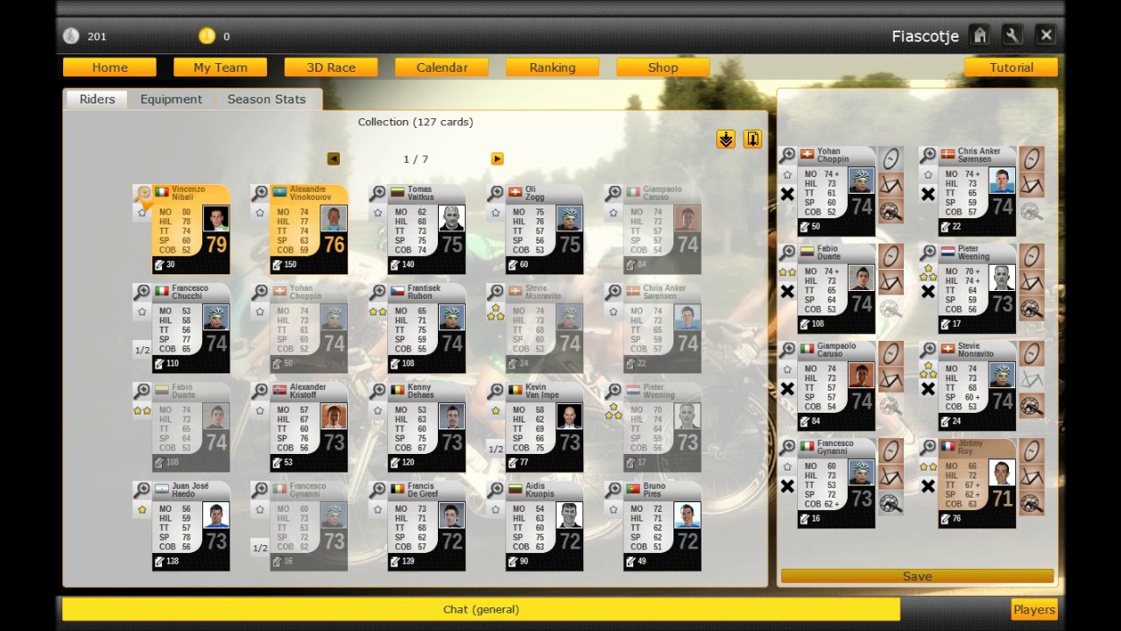
pyautogui.click(305, 248)
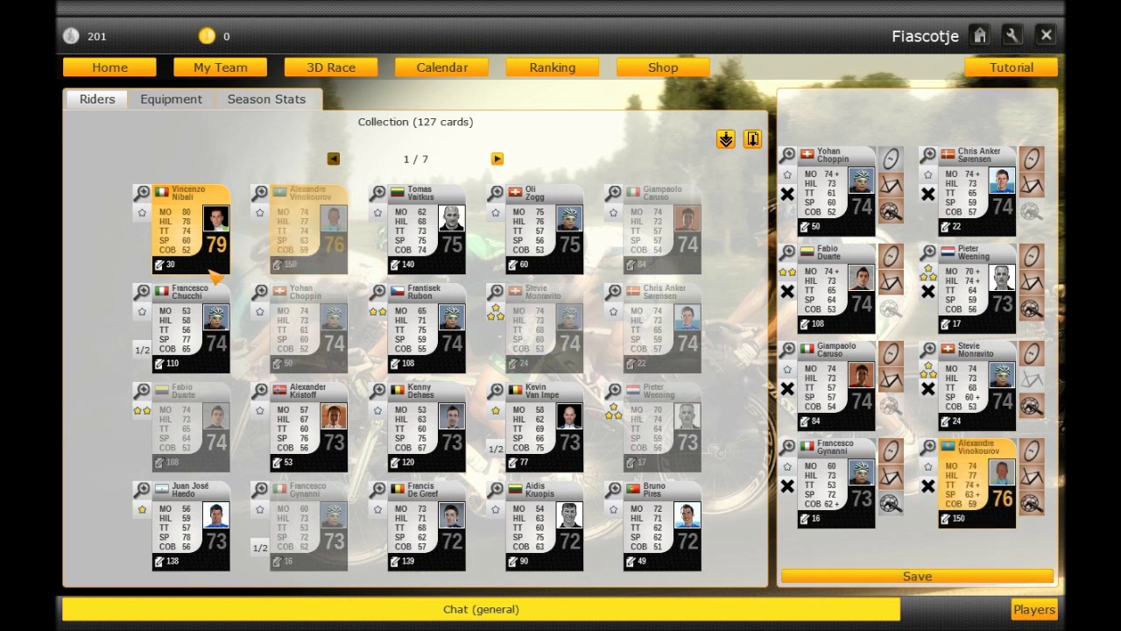
# Put Nibali in Choppin's lineup spot, Choppin in Gynanni's spot, and add Zogg
pyautogui.moveTo(215, 262); pyautogui.dragTo(828, 202)
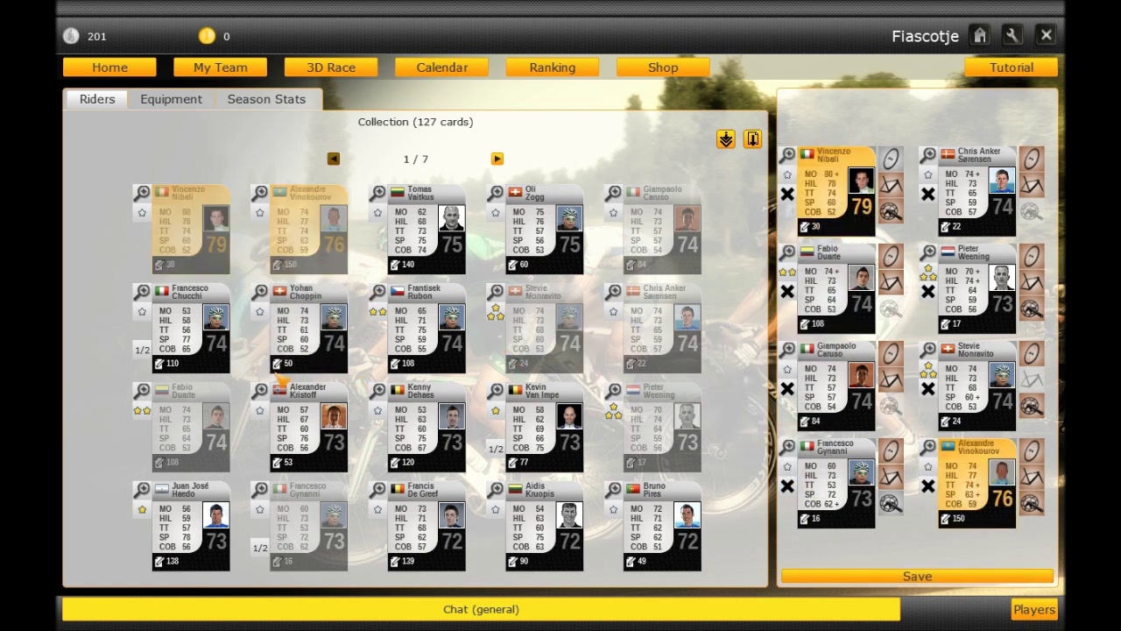
pyautogui.moveTo(291, 351); pyautogui.dragTo(859, 276)
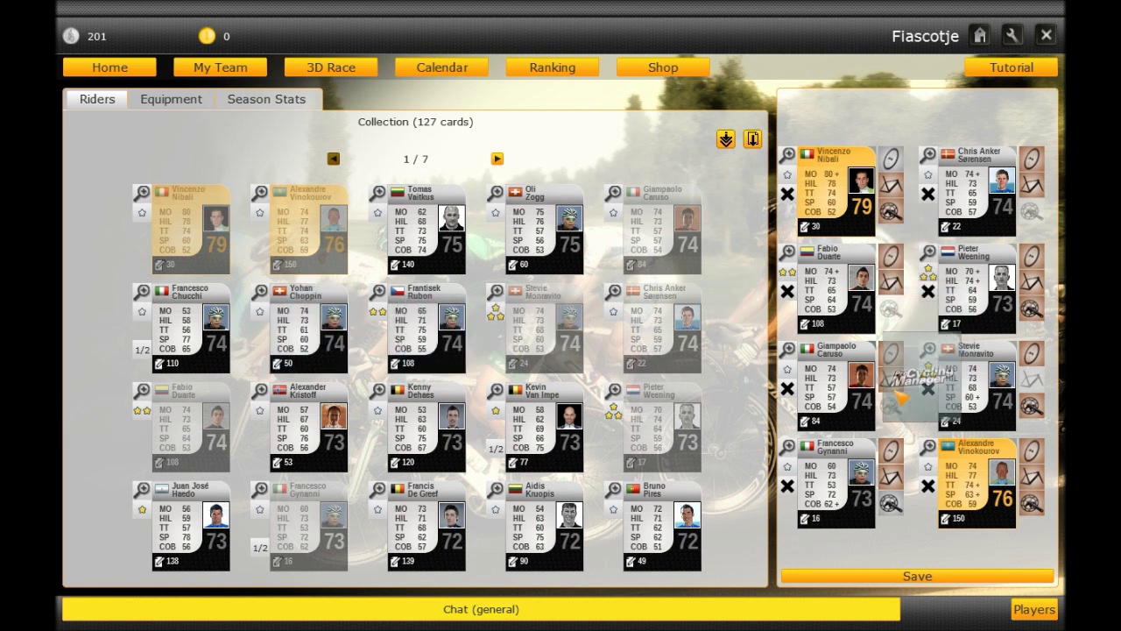
pyautogui.moveTo(858, 276); pyautogui.dragTo(828, 473)
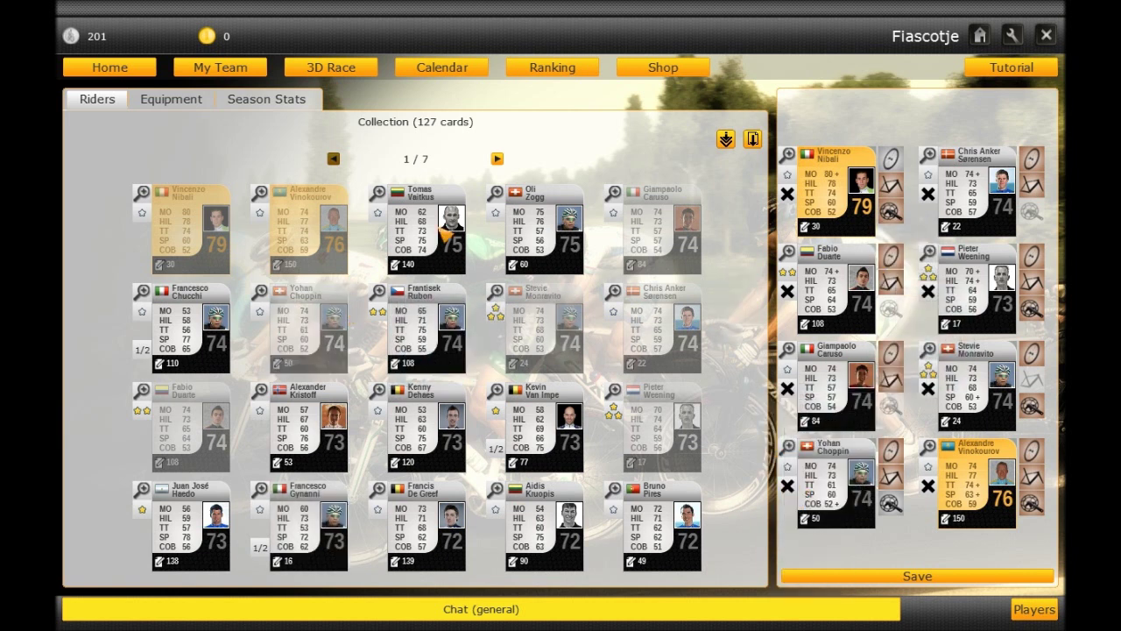
pyautogui.moveTo(535, 228)
pyautogui.mouseDown()
pyautogui.moveTo(889, 390)
pyautogui.moveTo(968, 289)
pyautogui.mouseUp()
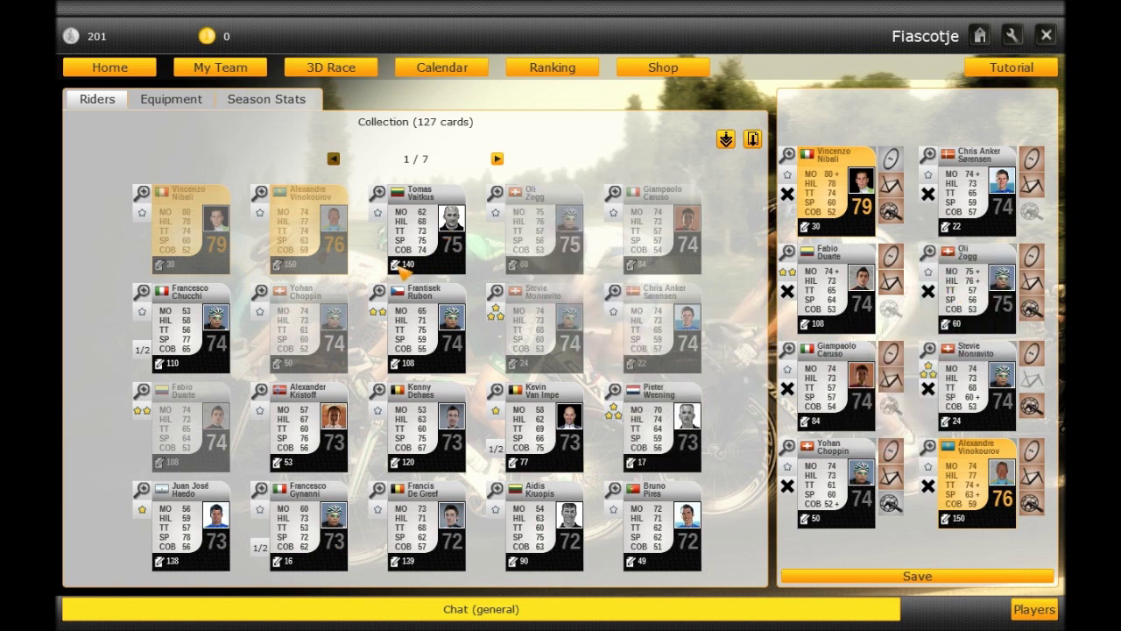